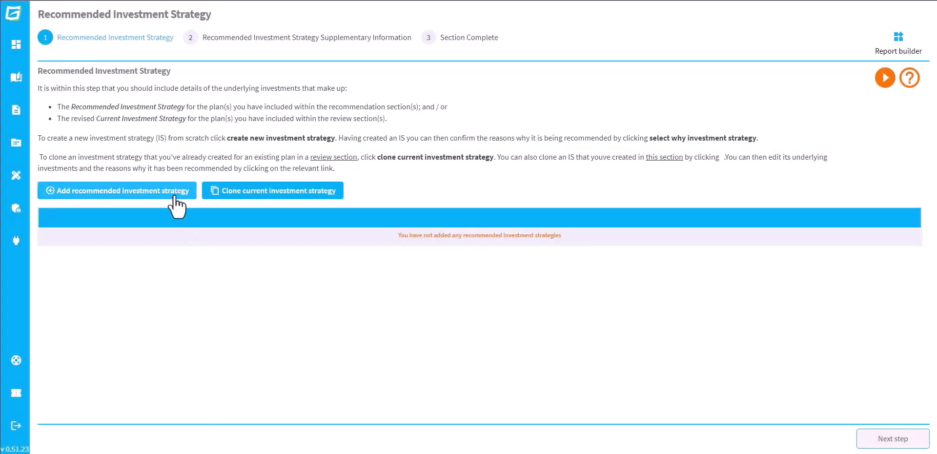
- Create a recommended investment strategy named with the client's surname followed by "ISA Investment Strategy"
left_click(173, 194)
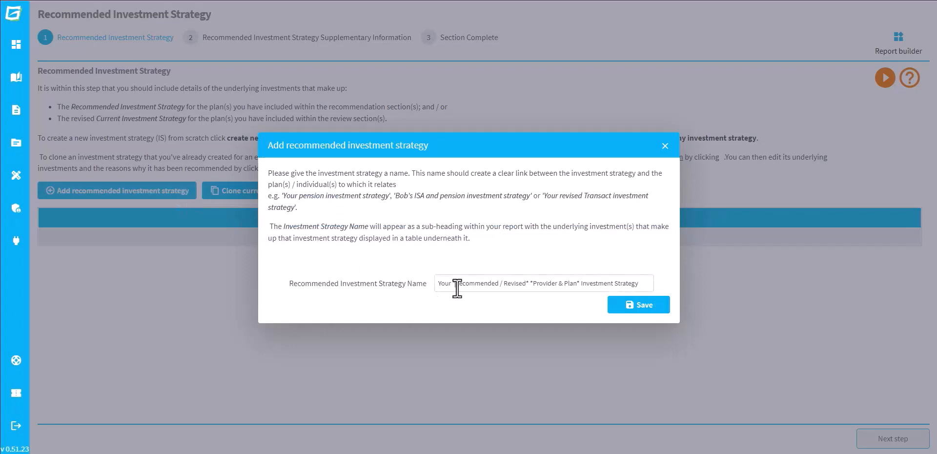
left_click(457, 288)
type("Keates - ")
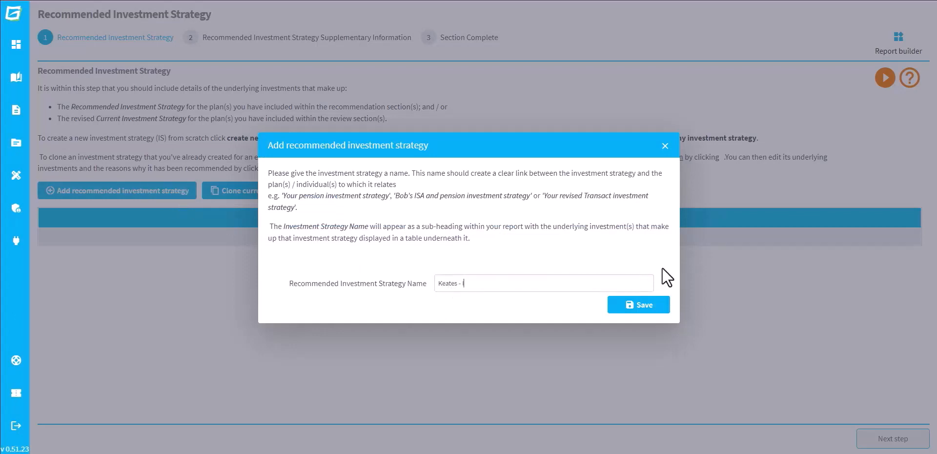
type("ISA Investment Strategy")
left_click(659, 307)
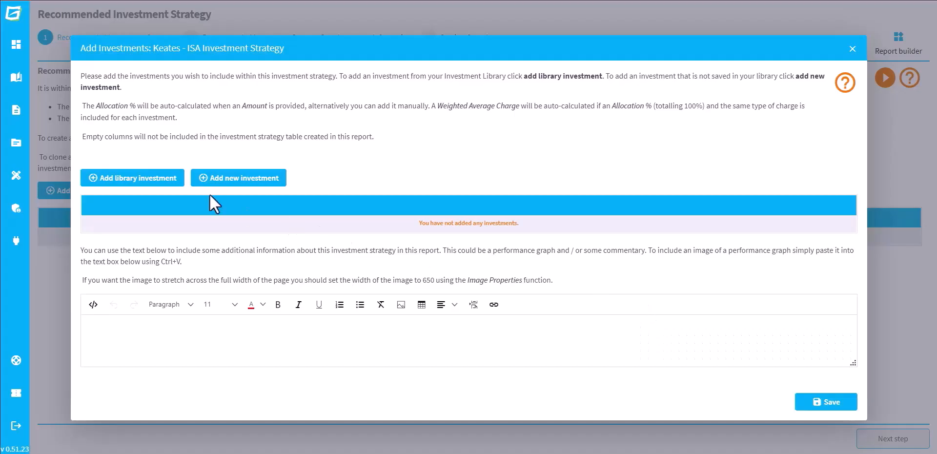
- Add the Abacus Balanced Portfolio from the library to the strategy with a 100% allocation and save it
left_click(128, 178)
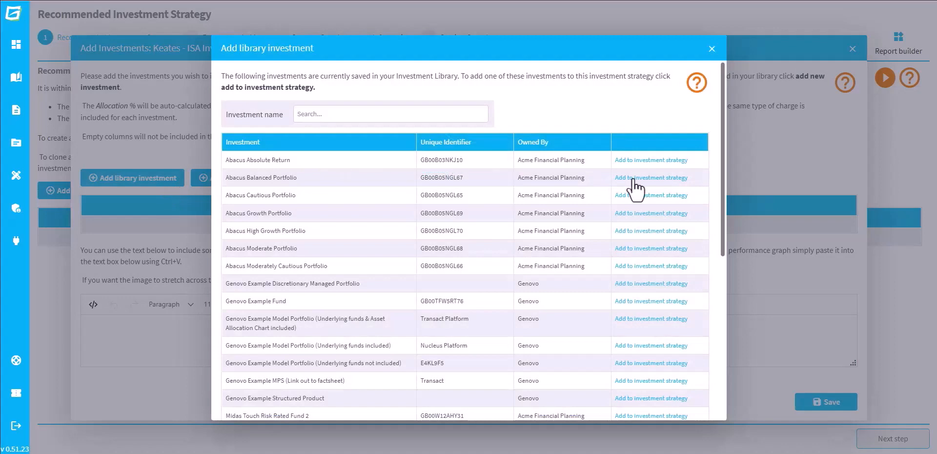
left_click(633, 179)
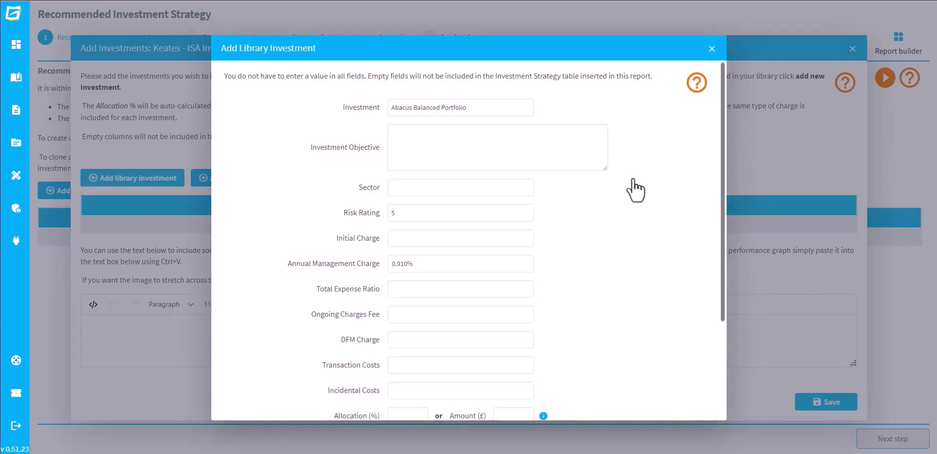
scroll(718, 168, "down", 3)
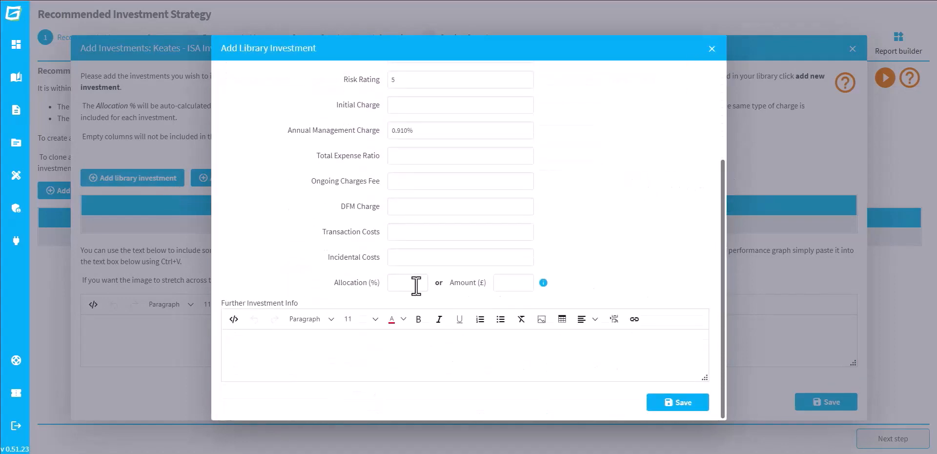
left_click(412, 283)
type("100")
left_click(665, 403)
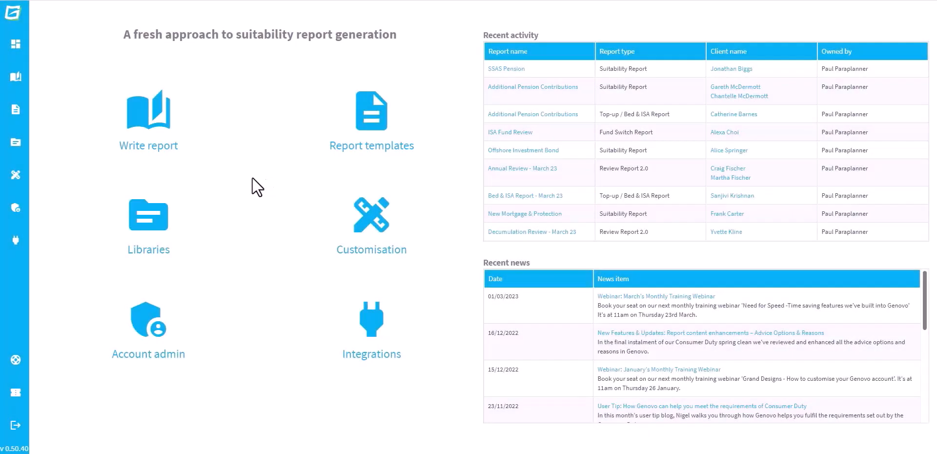
- Open the Investment library
left_click(153, 220)
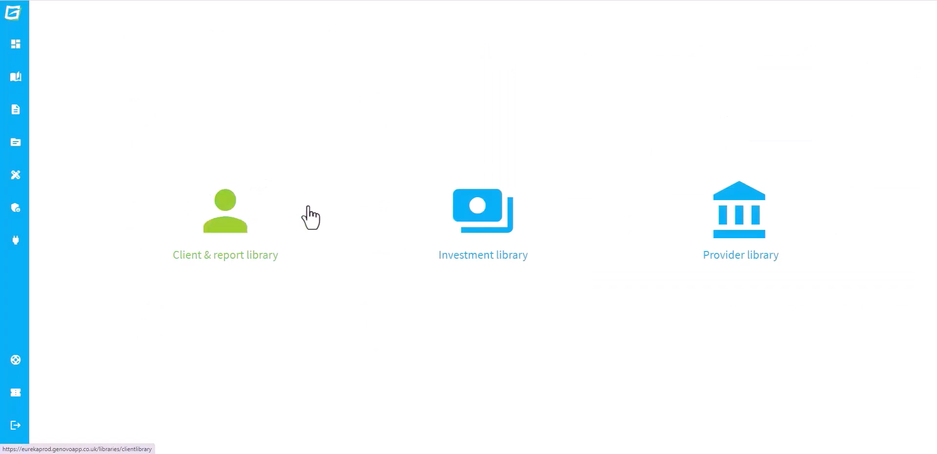
left_click(468, 219)
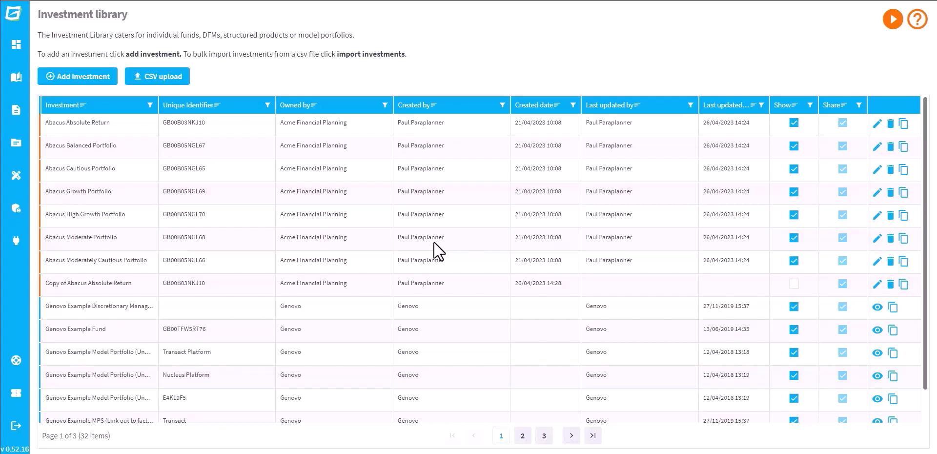
- Filter the library investments by the name "Midas Touch" and clear the filter again
left_click(150, 105)
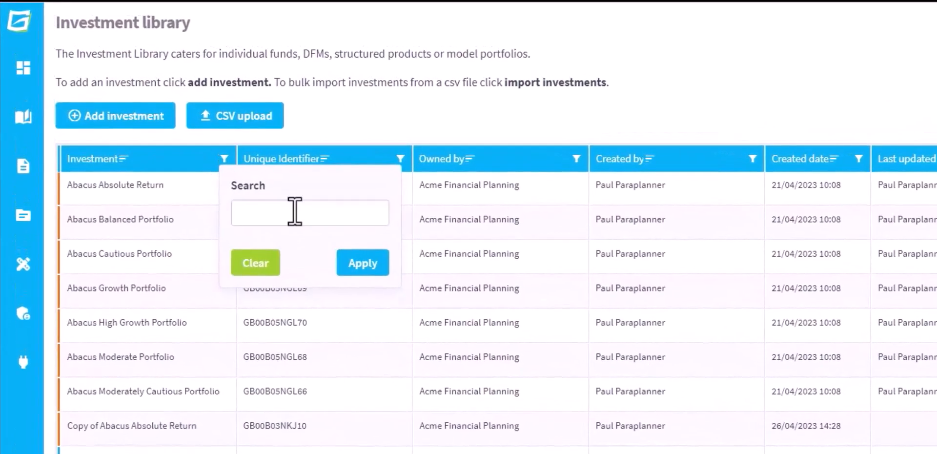
left_click(310, 213)
type("Midas Touch")
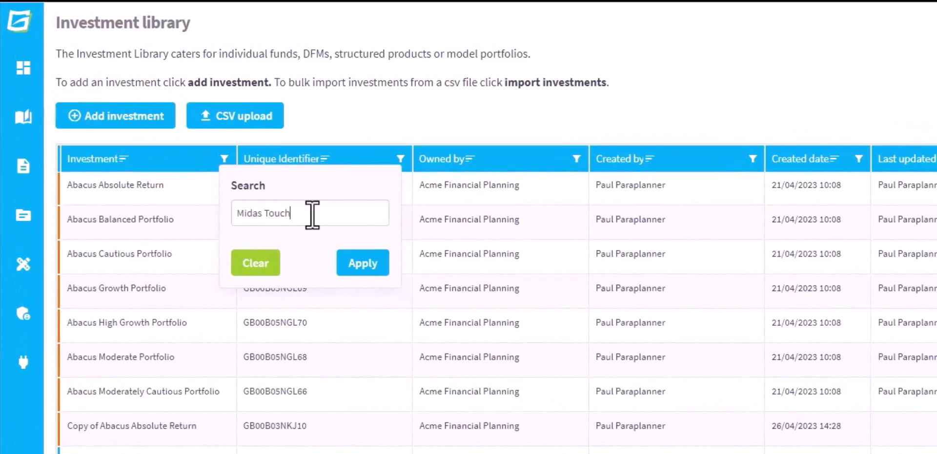
left_click(363, 263)
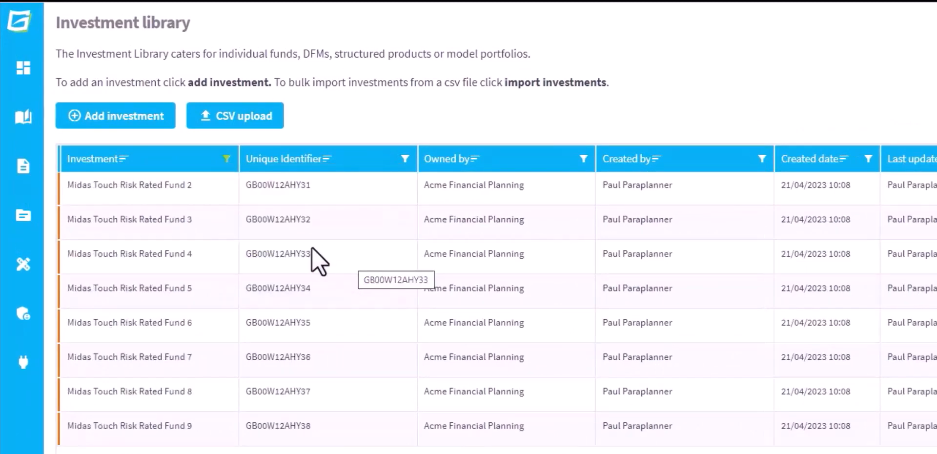
left_click(227, 158)
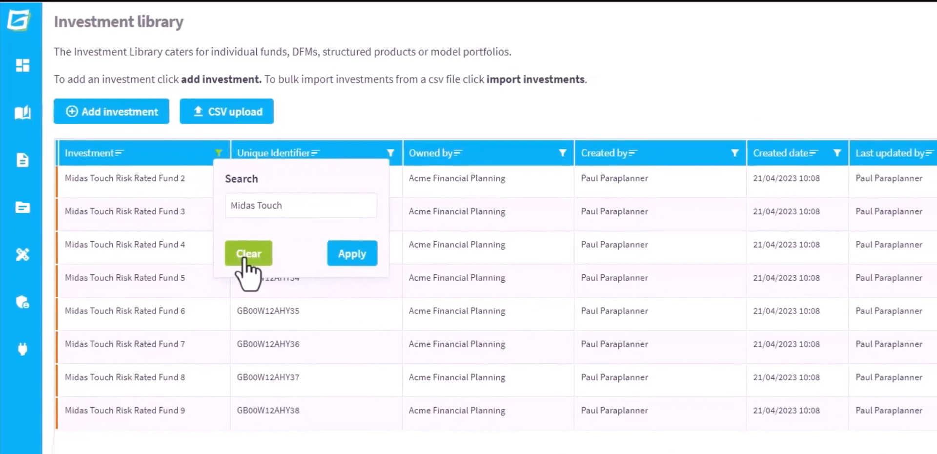
left_click(244, 258)
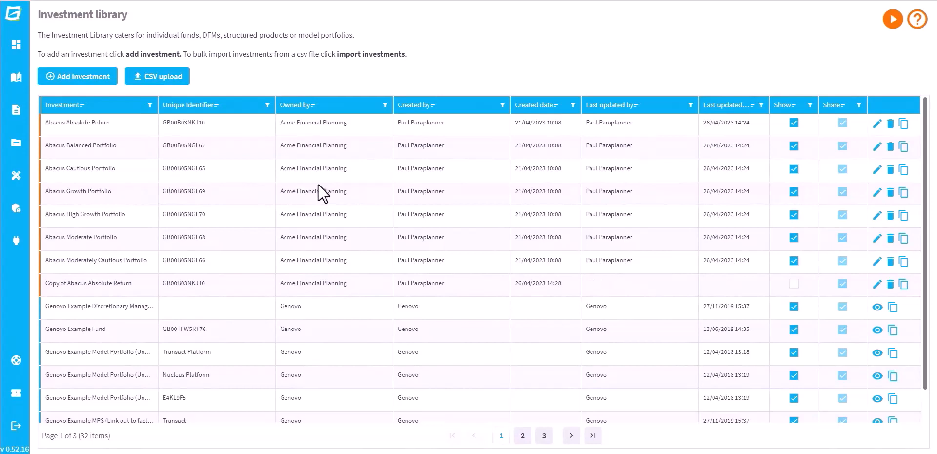
- Sort the library investments by owner in ascending and descending order, and return to the default order
left_click(315, 108)
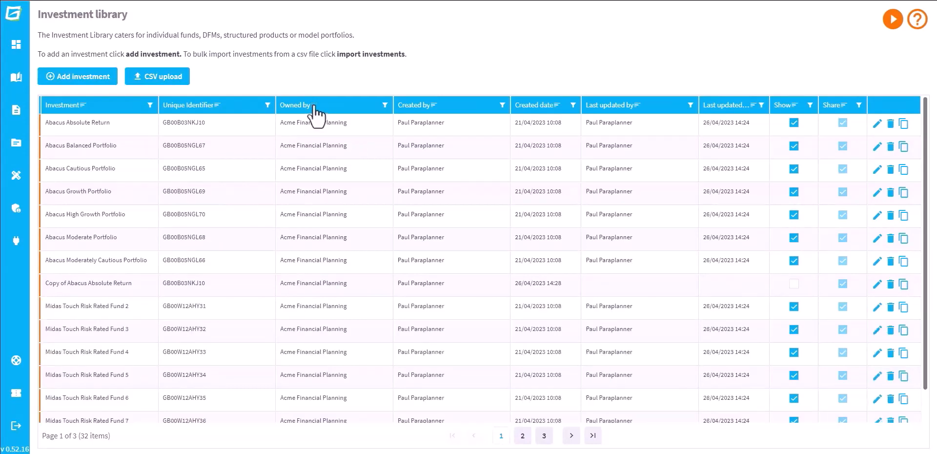
left_click(315, 108)
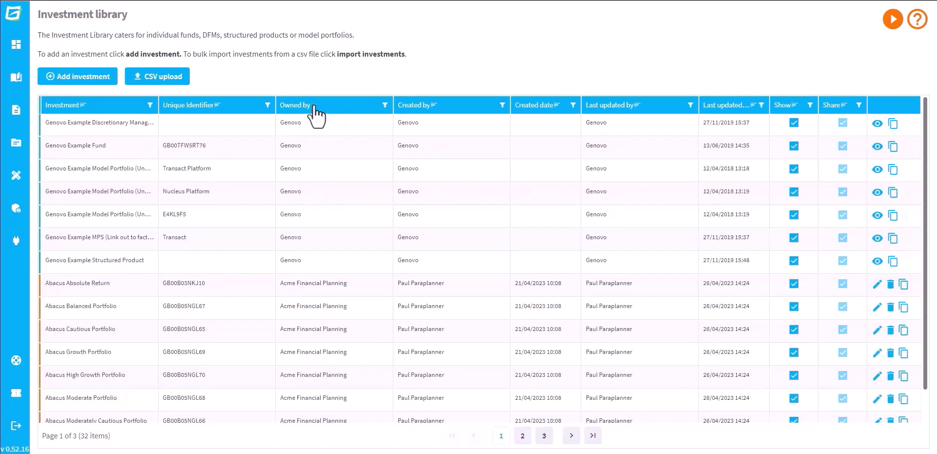
left_click(315, 109)
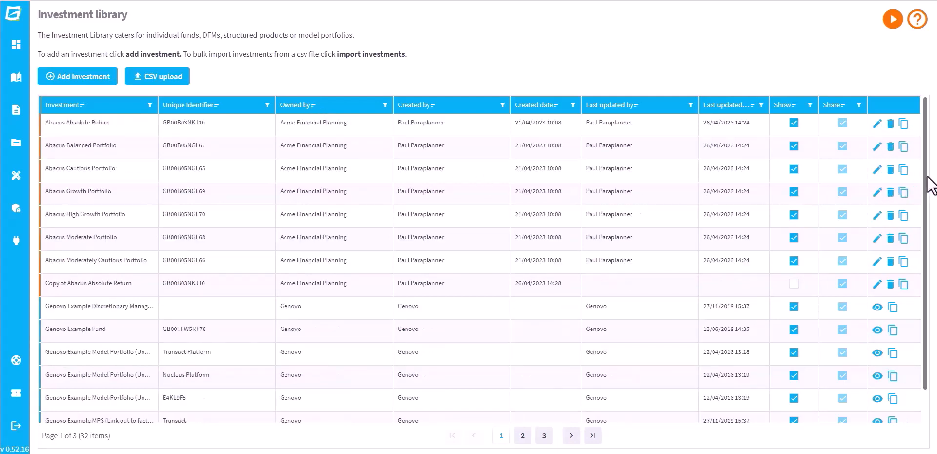
- Look through the library's investments up to the last page and return to the first page
scroll(930, 186, "down", 1)
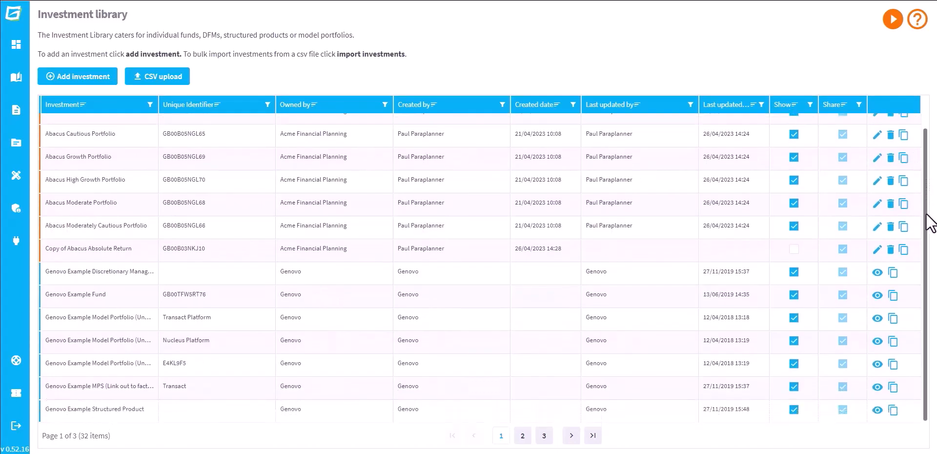
left_click(573, 437)
left_click(575, 442)
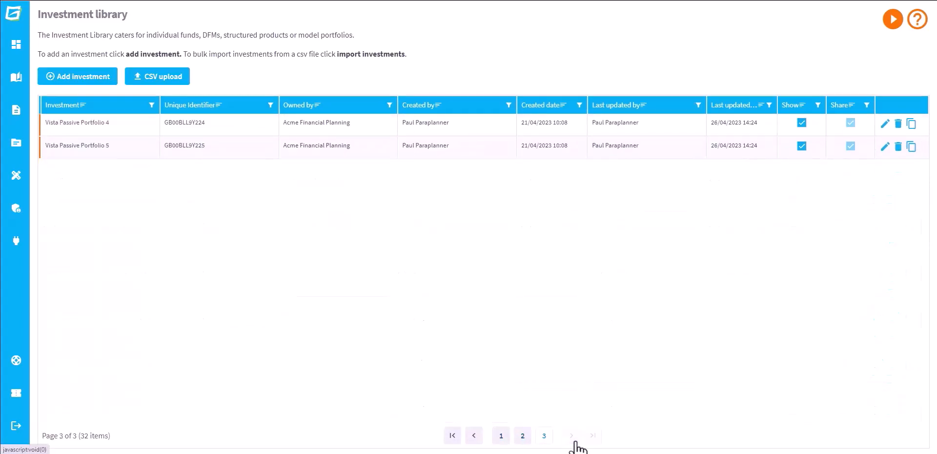
left_click(452, 435)
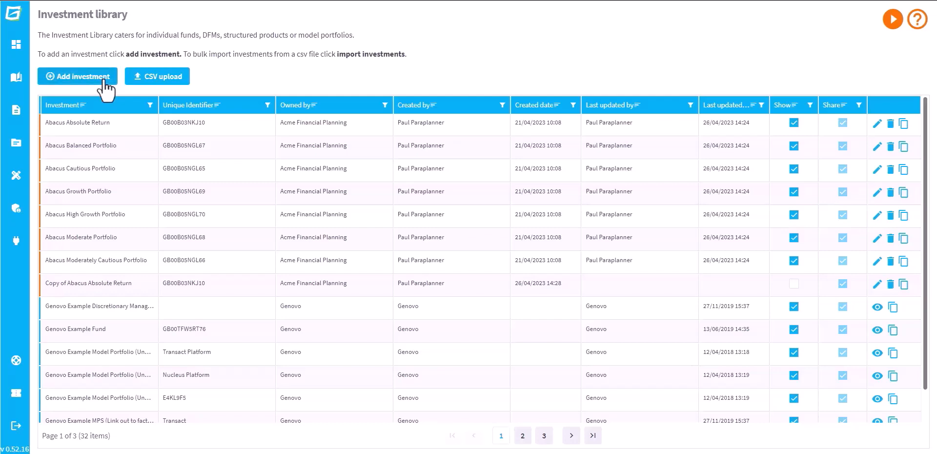
- Start a new library investment named "Example Investment" and enlarge its Further investment info text box
left_click(105, 89)
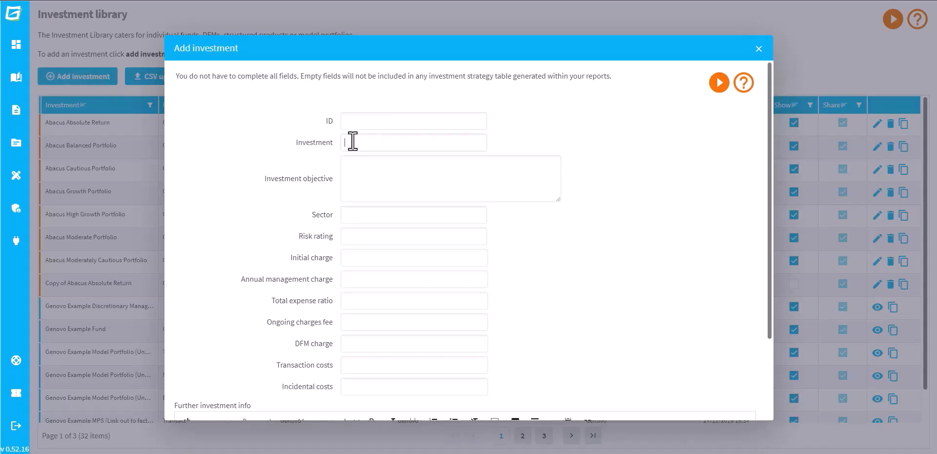
type("Example Investment")
left_click_drag(769, 140, 764, 356)
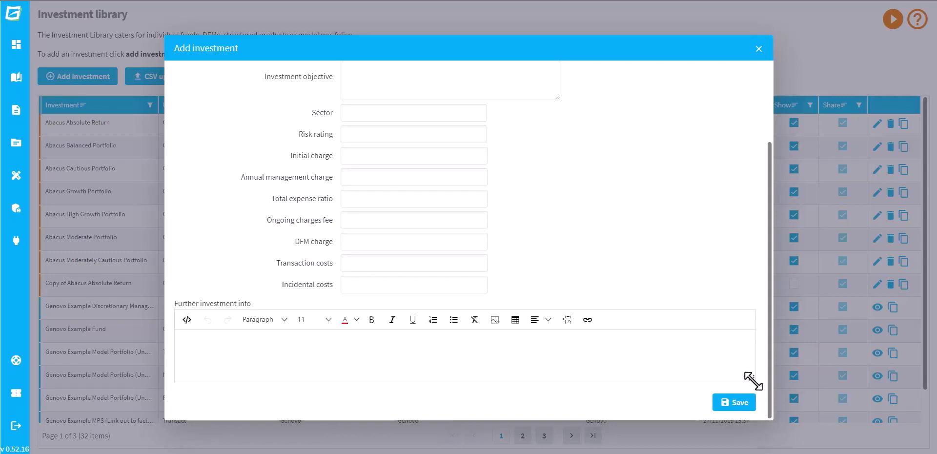
left_click_drag(754, 385, 758, 453)
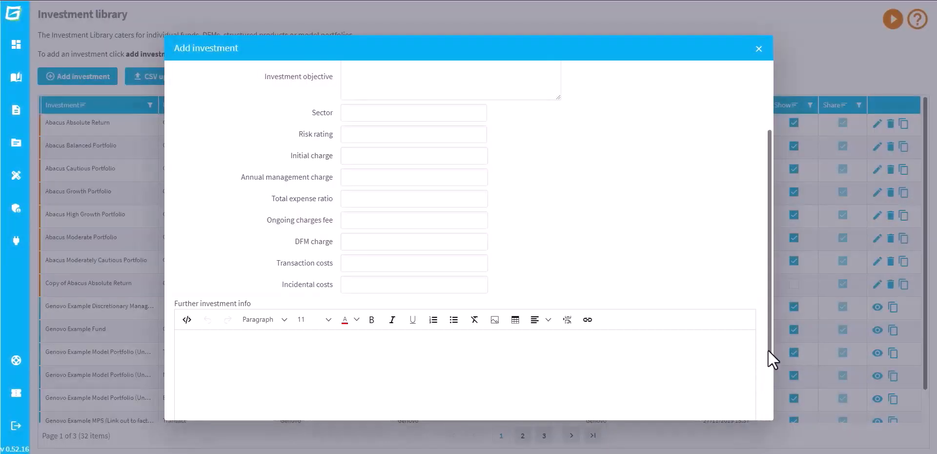
left_click_drag(769, 351, 768, 406)
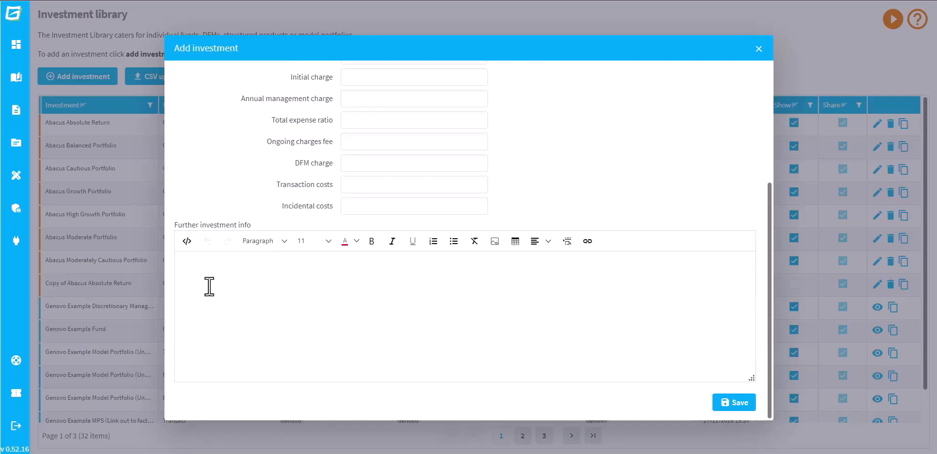
- Paste the copied Sector Breakdown image into Further investment info and shrink it proportionally
left_click(205, 276)
key("ctrl+v")
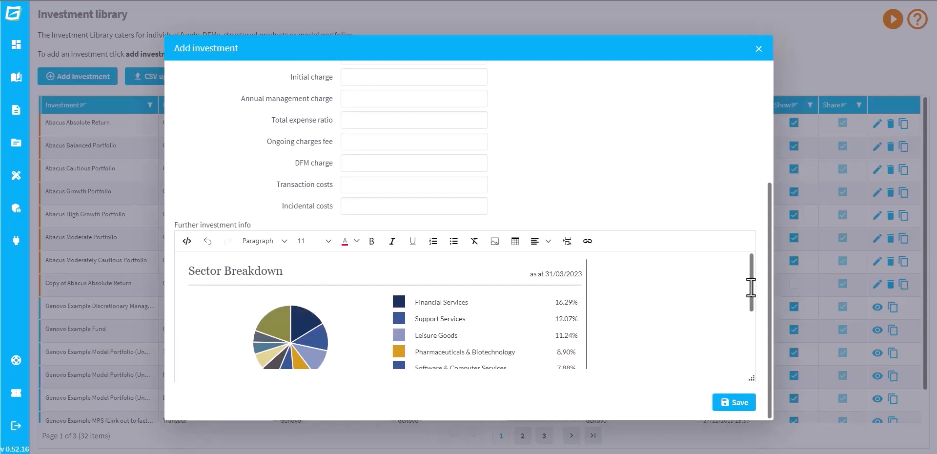
scroll(753, 297, "down", 1)
scroll(753, 297, "down", 3)
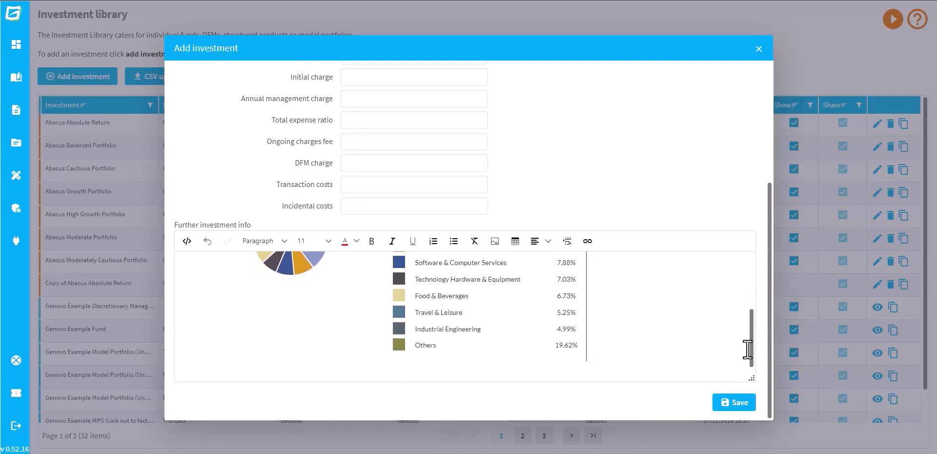
left_click(488, 317)
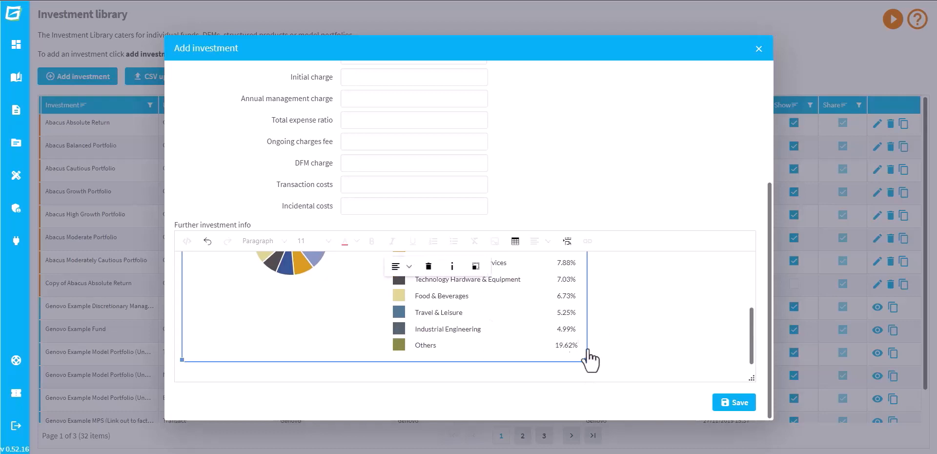
left_click_drag(587, 362, 308, 307)
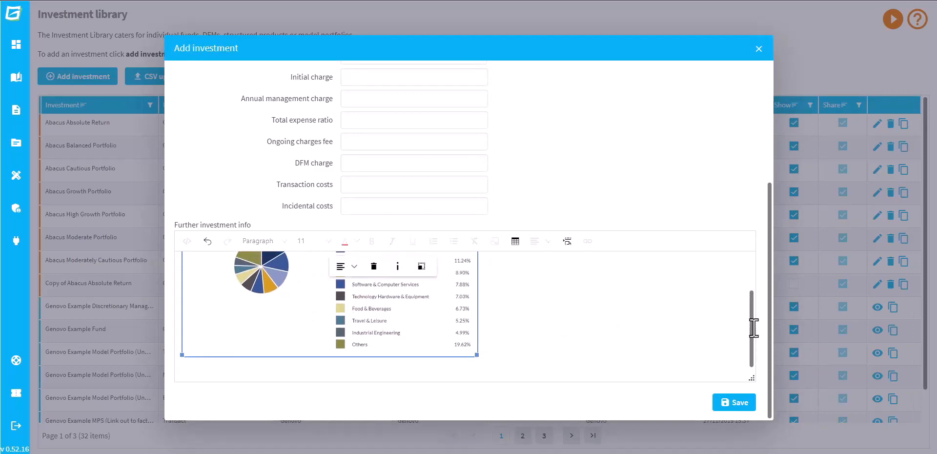
scroll(749, 320, "up", 3)
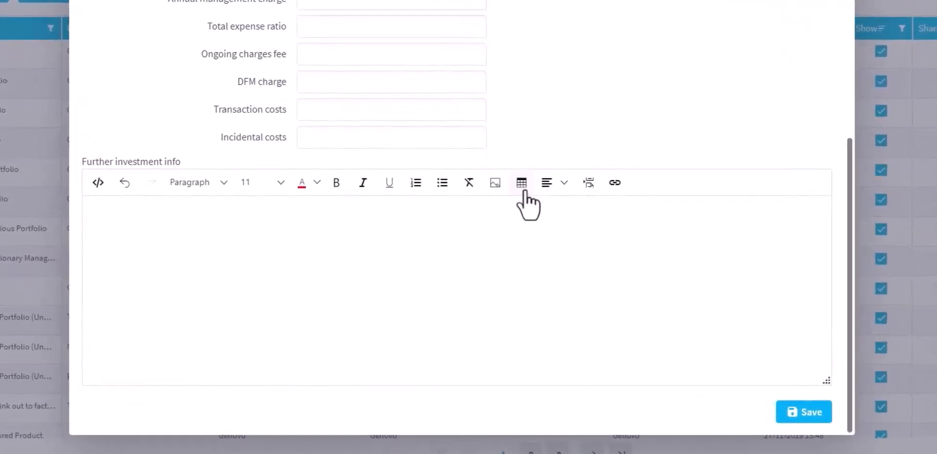
- Insert a table with first-row headers, 3 rows, 4 columns and 100% width into Further investment info
left_click(524, 191)
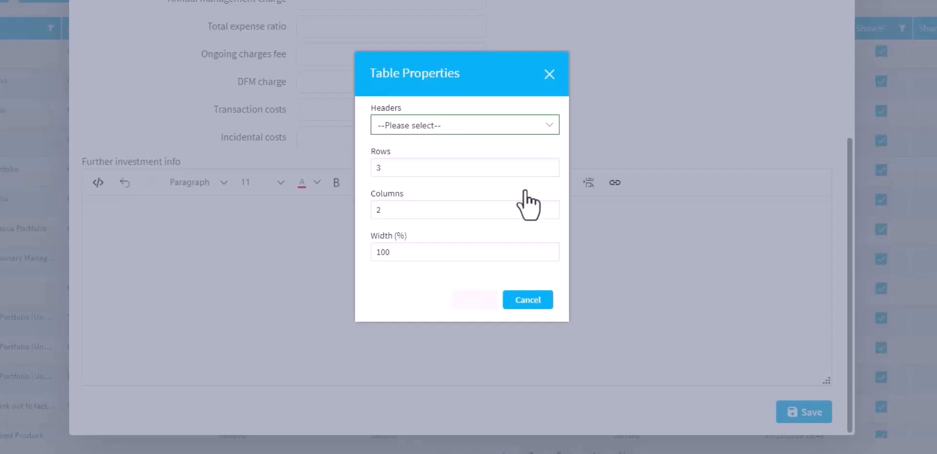
left_click(553, 135)
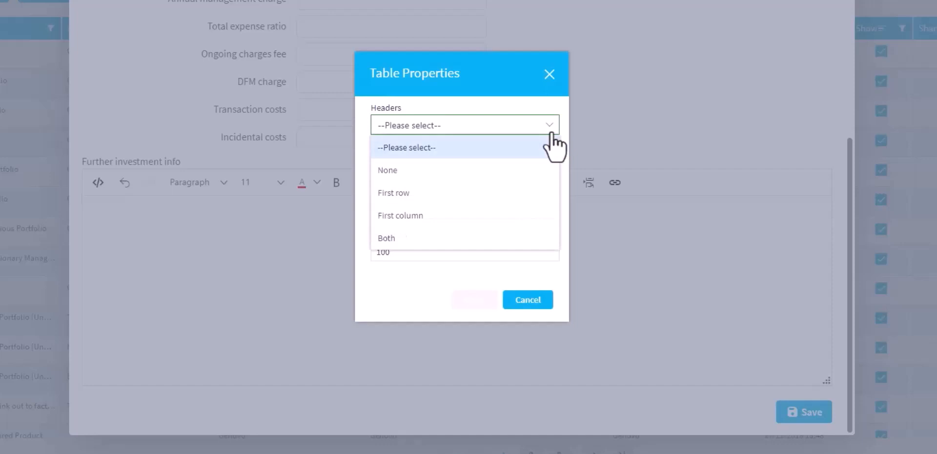
left_click(526, 192)
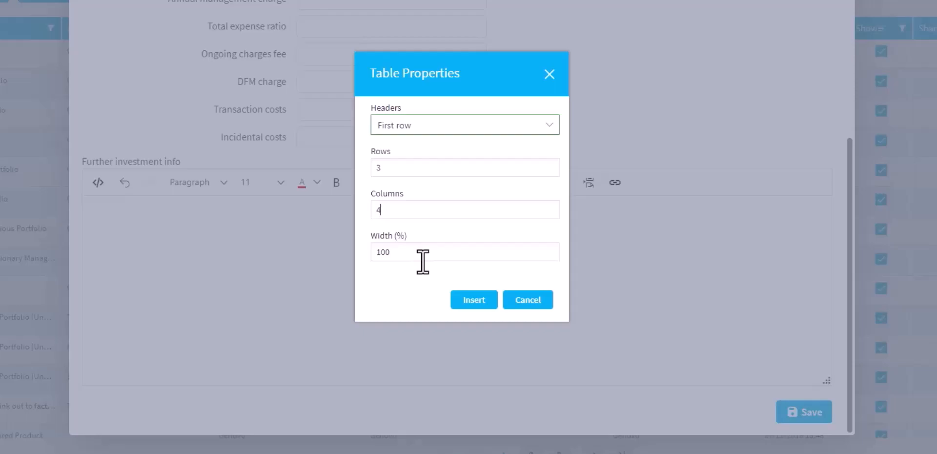
key("Return")
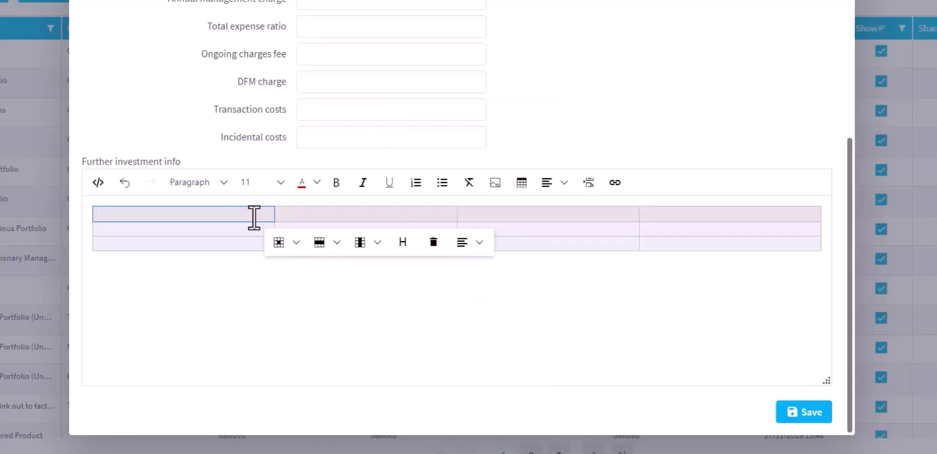
- Fill the table's header row with "Investment", "Risk Rating", "TER" and "Allocation (%)"
type("Investment")
key("Tab")
type("Risk Rating")
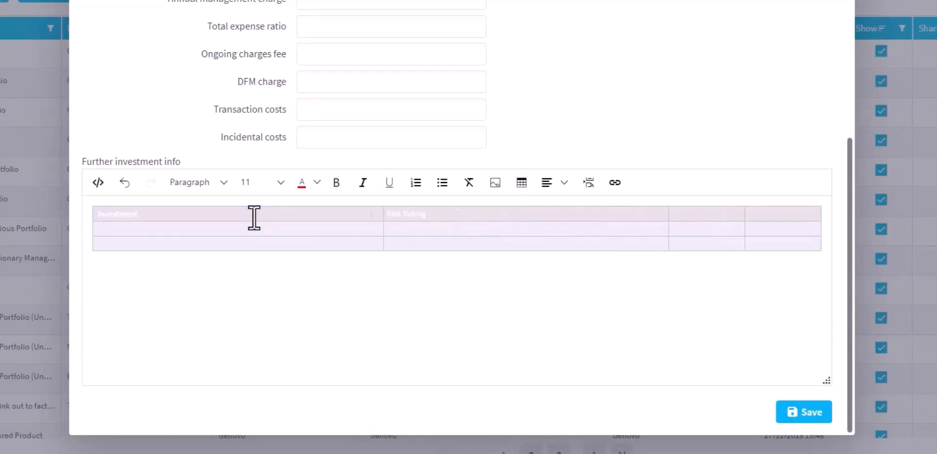
key("Tab")
type("TER")
key("Tab")
type("Allocation (%)")
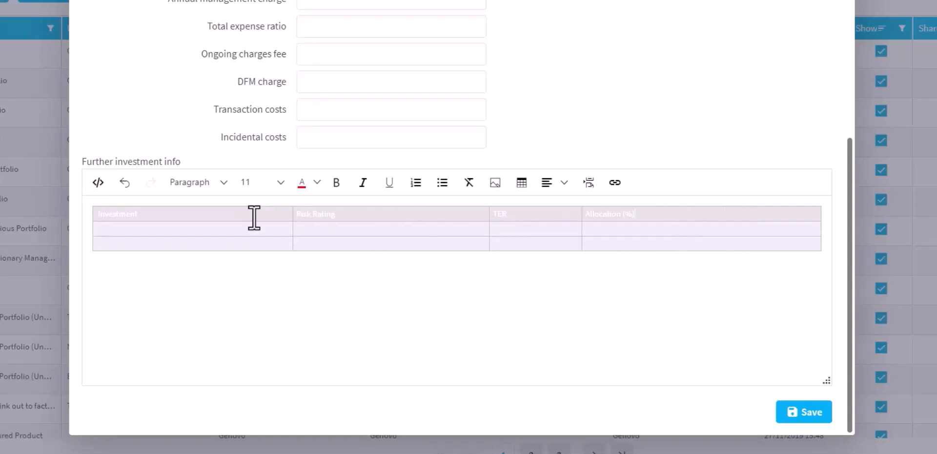
- Save the new Example Investment to the library
left_click(804, 413)
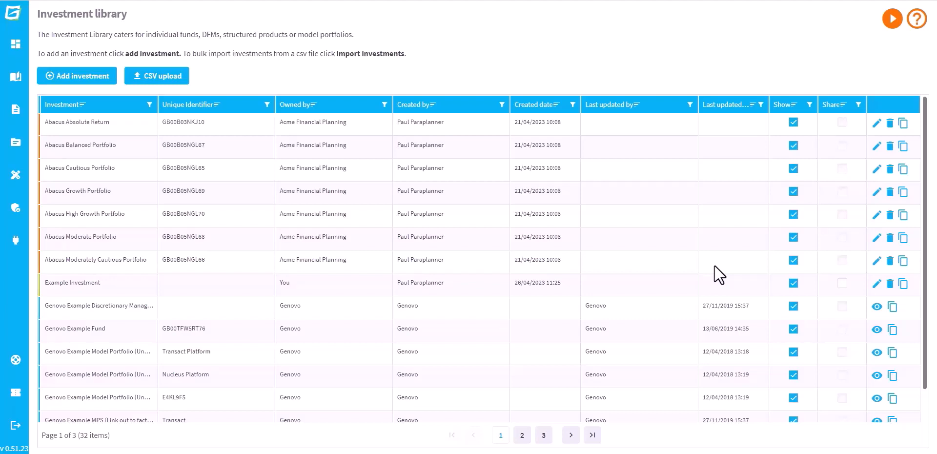
- Duplicate the Abacus Absolute Return investment and open the copy for editing
left_click(903, 123)
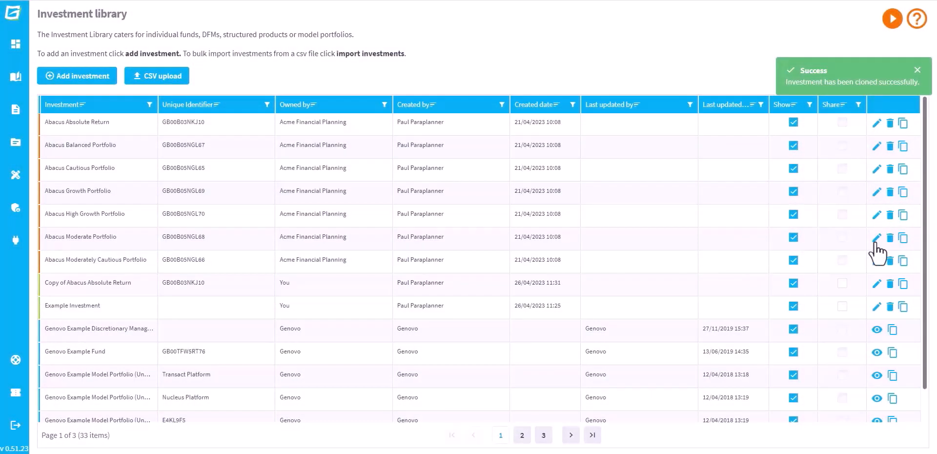
left_click(877, 284)
mouse_move(769, 156)
left_mouse_down()
mouse_move(777, 220)
mouse_move(769, 151)
left_mouse_up()
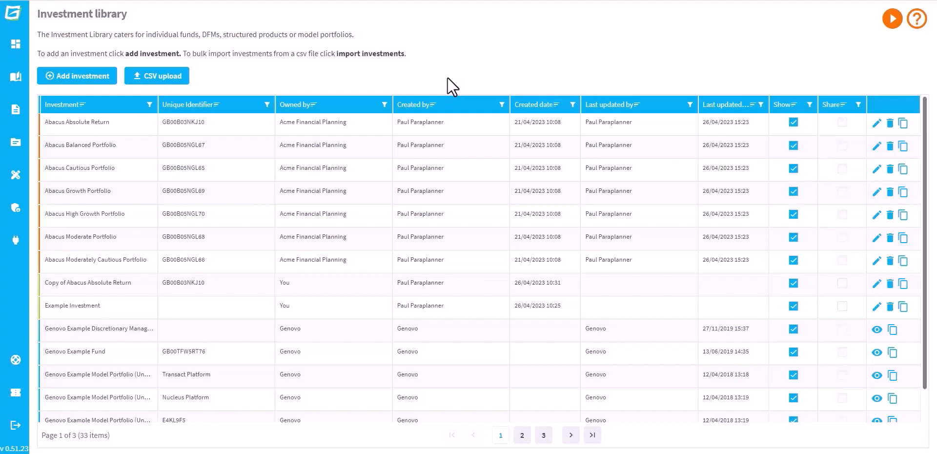
- Start a CSV upload of investments with the file BulkImportExample.csv and proceed to its field mappings
left_click(165, 78)
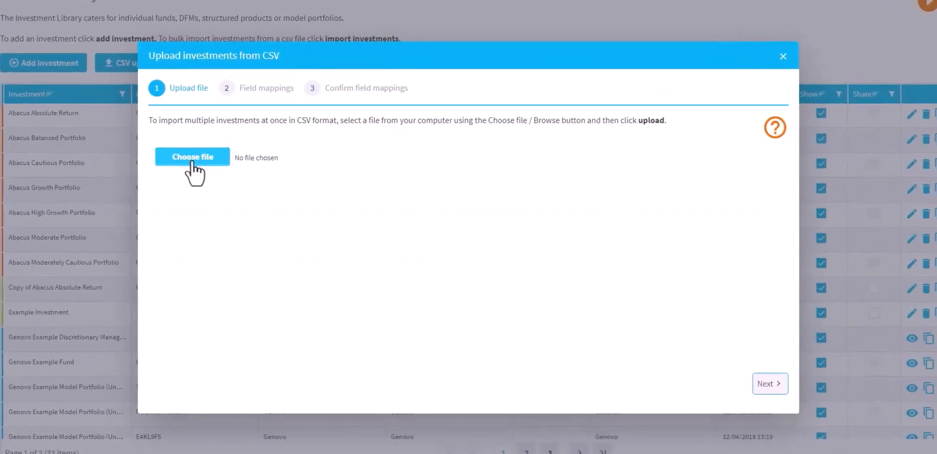
left_click(193, 157)
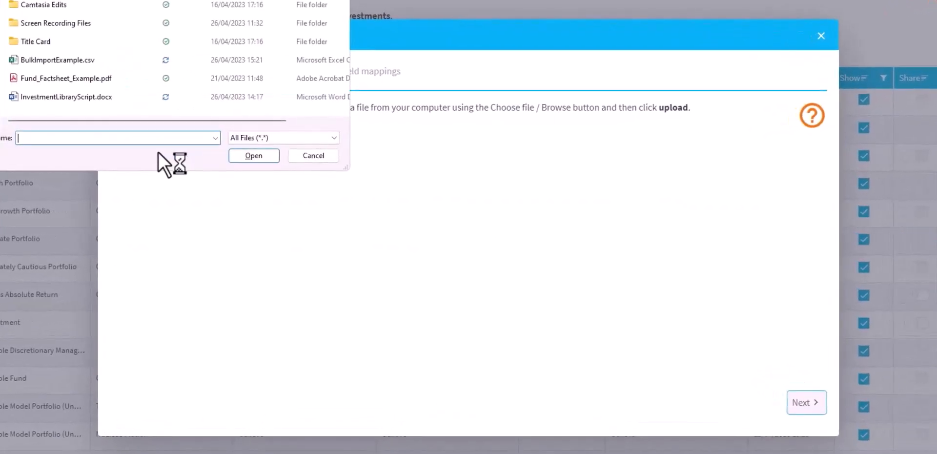
left_click(94, 57)
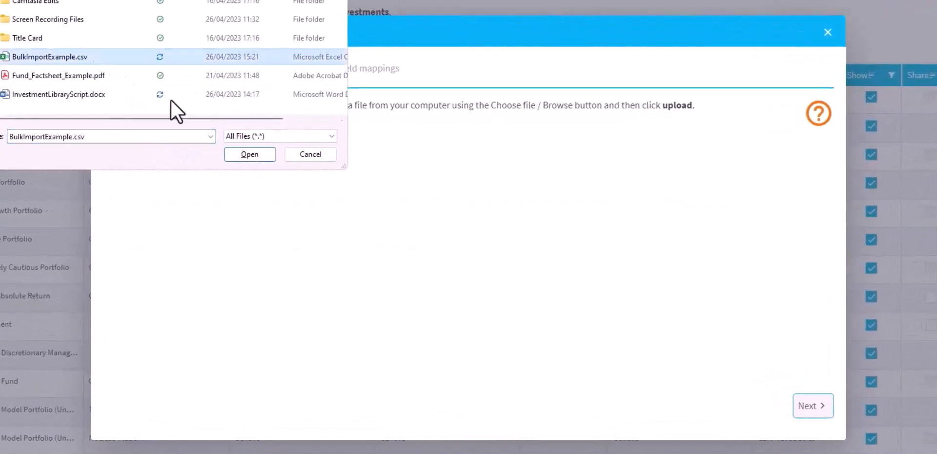
left_click(265, 160)
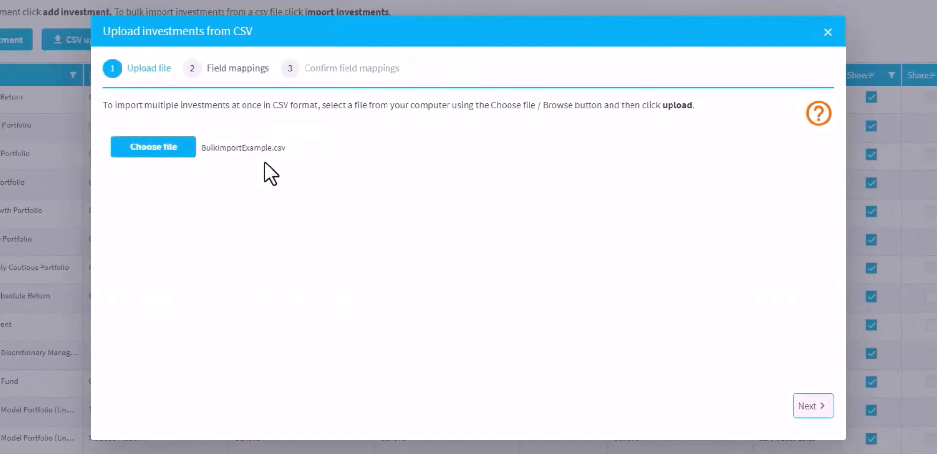
left_click(808, 406)
- Map the ID field to the CSV column ID (ISIN) and the Investment field to Investment
left_click(440, 152)
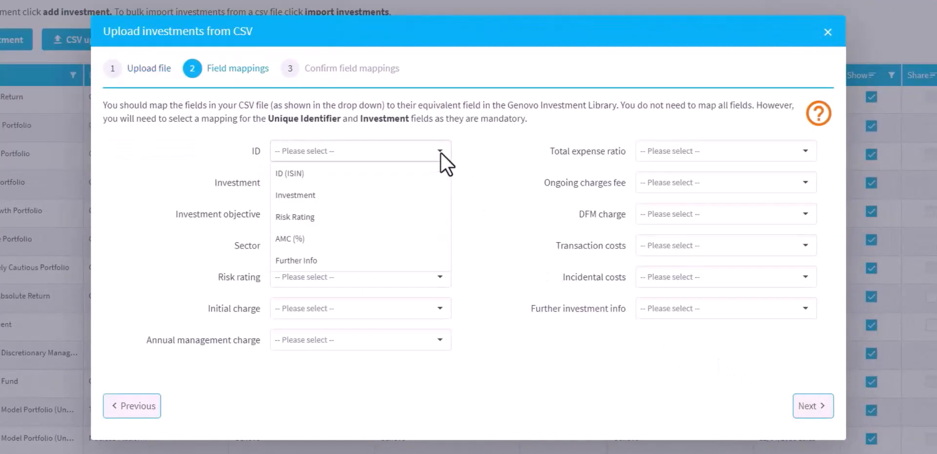
left_click(434, 172)
left_click(430, 190)
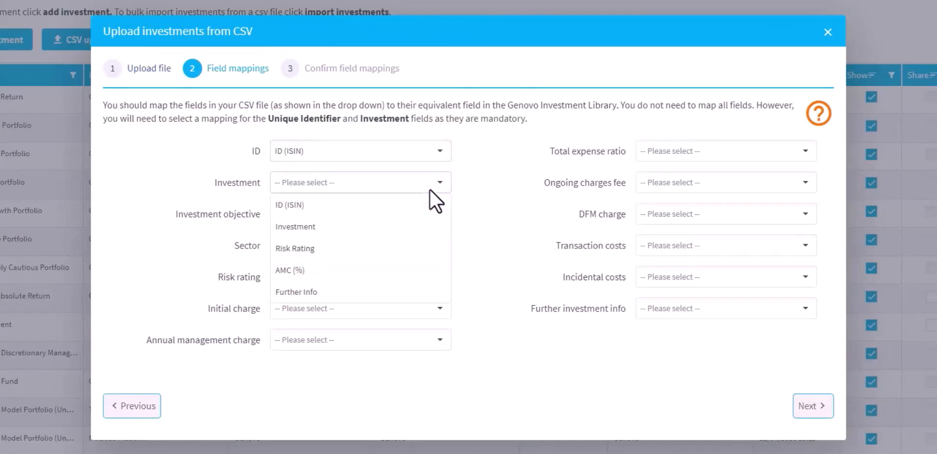
left_click(421, 226)
- Map Risk rating to Risk Rating, Annual management charge to AMC (%), and Further investment info to Further Info
left_click(411, 277)
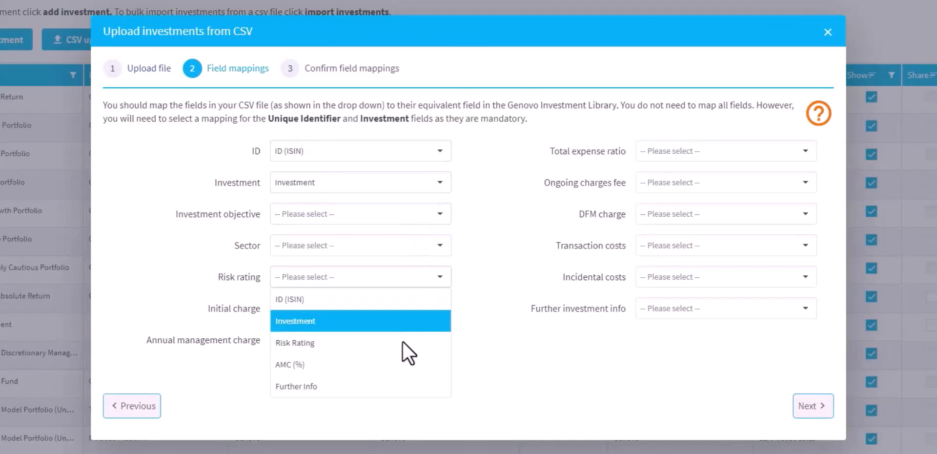
left_click(399, 349)
left_click(396, 339)
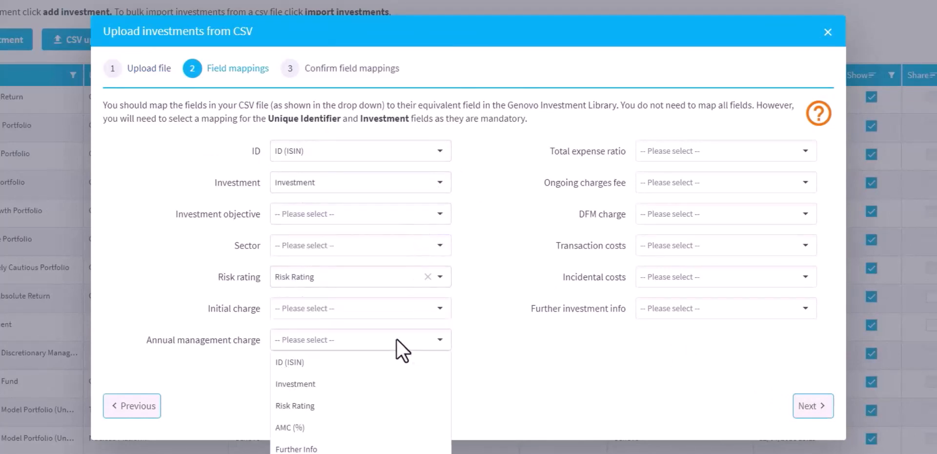
left_click(375, 428)
left_click(696, 310)
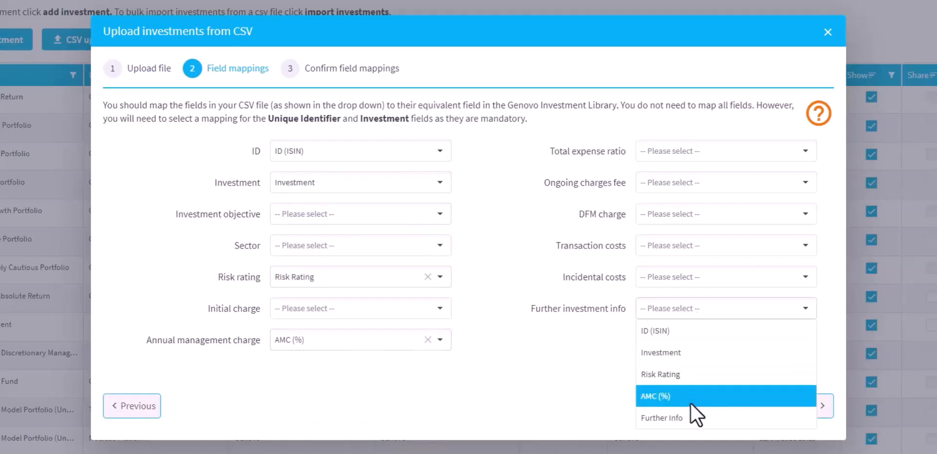
left_click(692, 419)
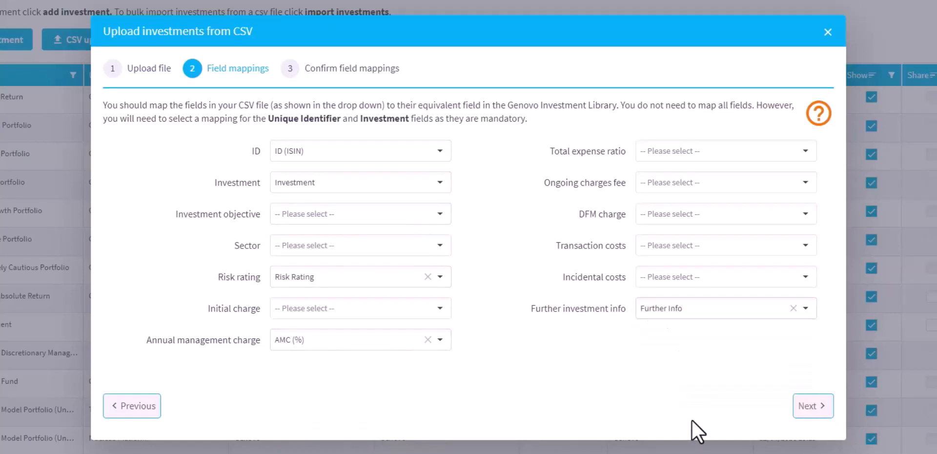
- Confirm the field mappings and save the CSV import
left_click(808, 413)
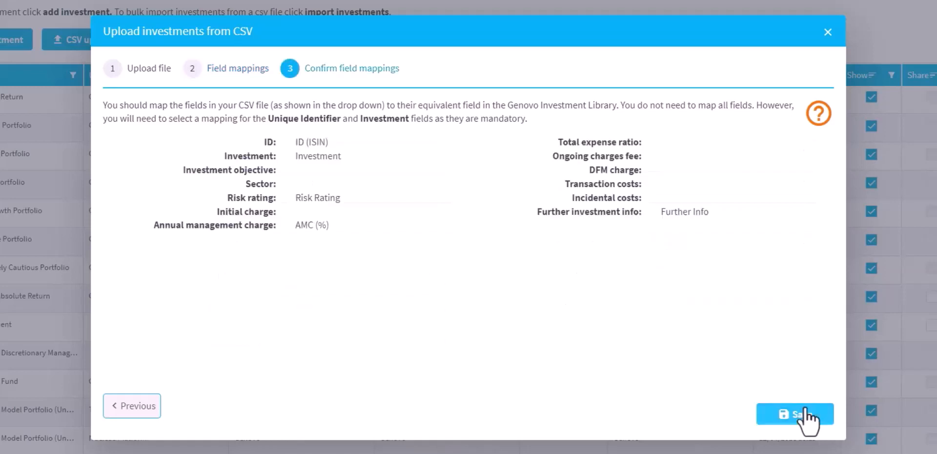
left_click(809, 416)
left_click(805, 412)
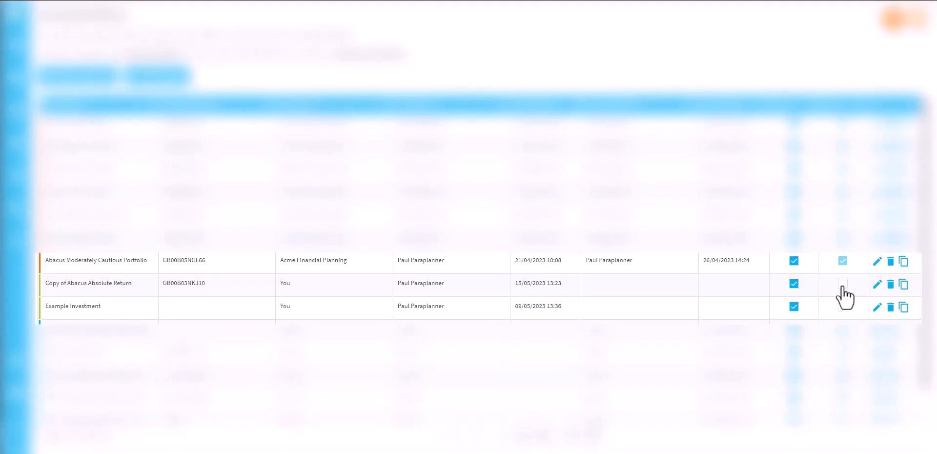
- Share the Copy of Abacus Absolute Return investment with the firm
left_click(844, 285)
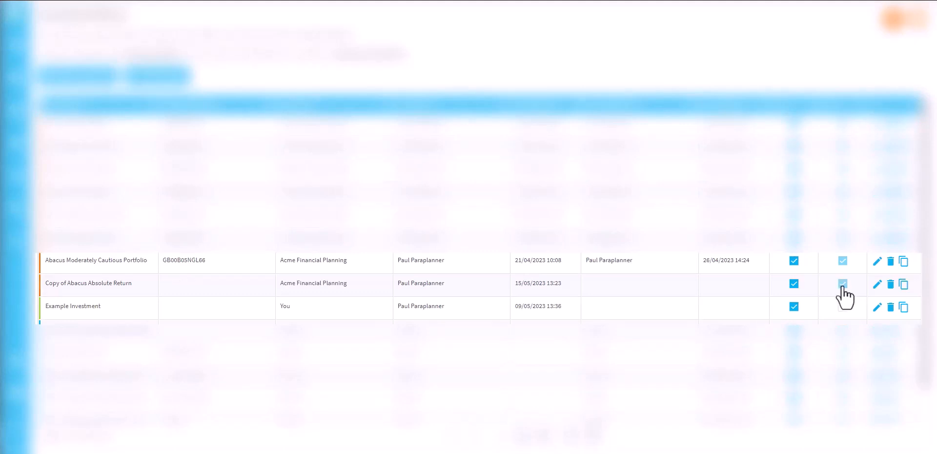